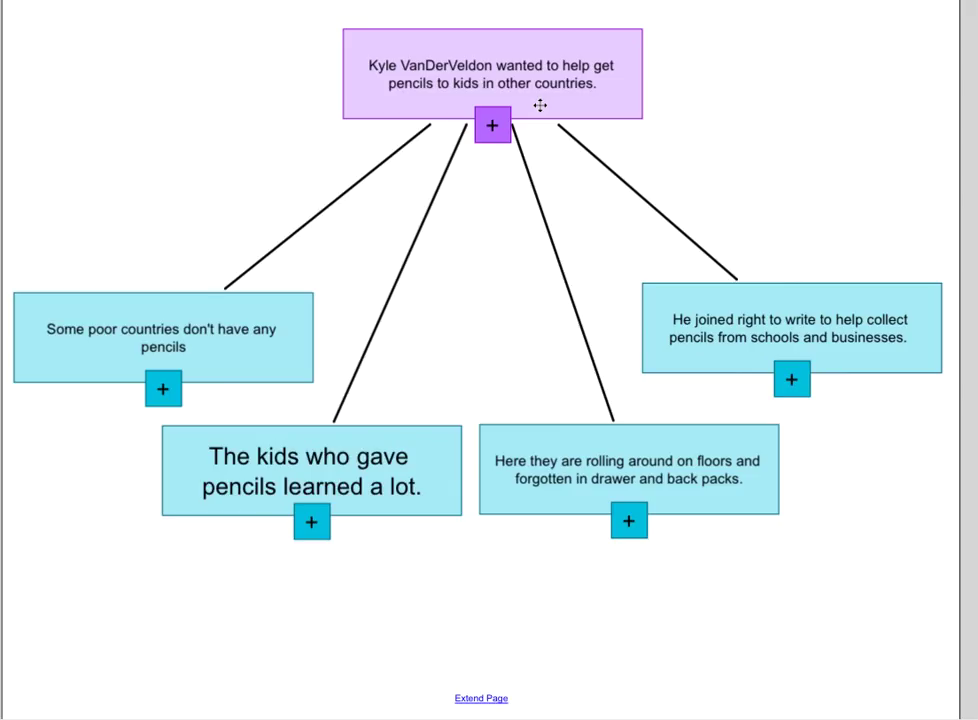
Go over the concept map boxes about kids given pencils, pencils rolling on floors, and school collections
click(435, 463)
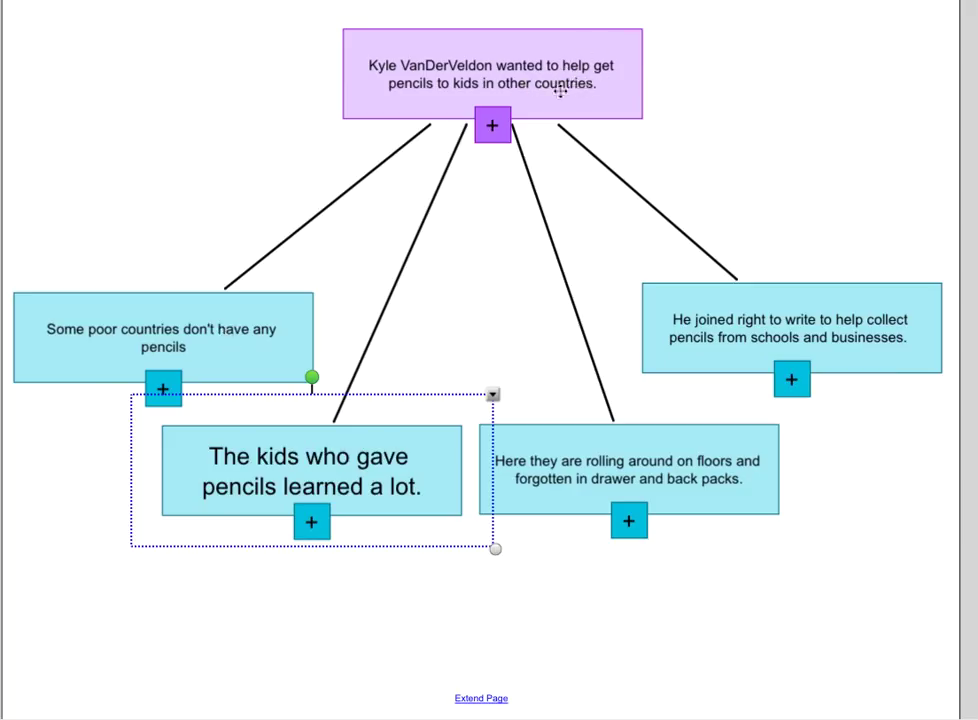
click(643, 451)
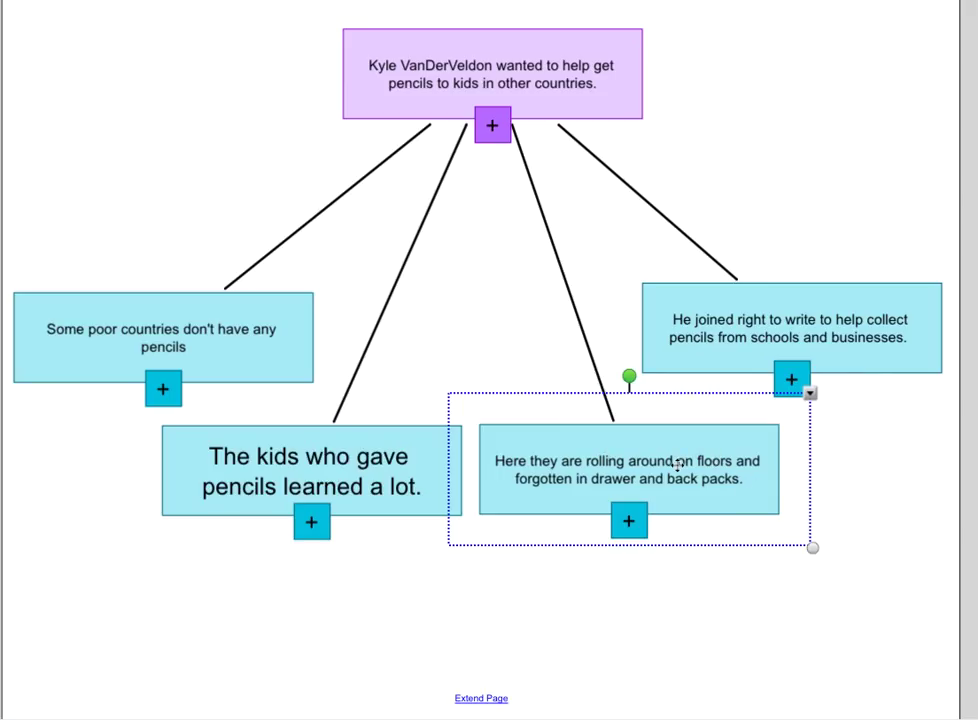
click(694, 342)
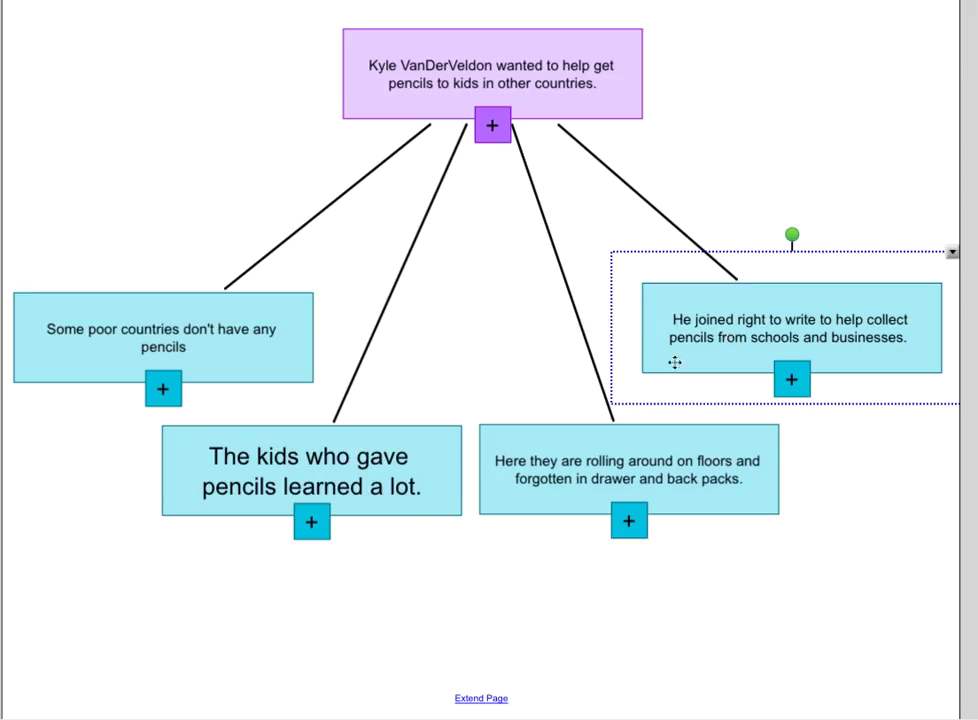
click(376, 510)
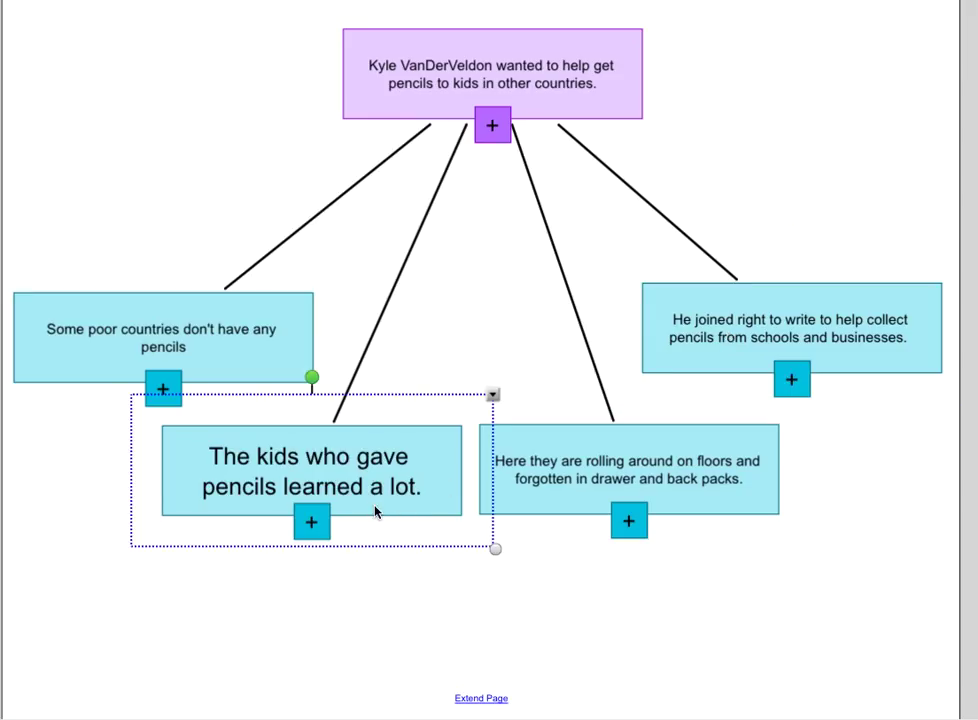
click(150, 648)
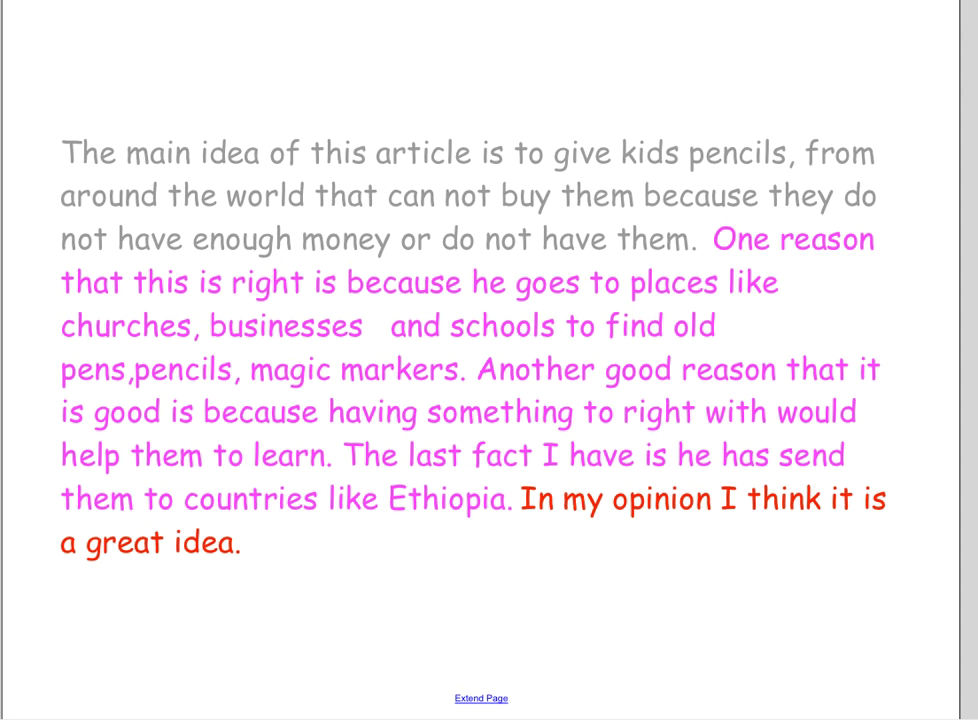
On the summary page, insert 'from around the world' after 'kids' and delete its later duplicate
key(Right)
double_click(119, 156)
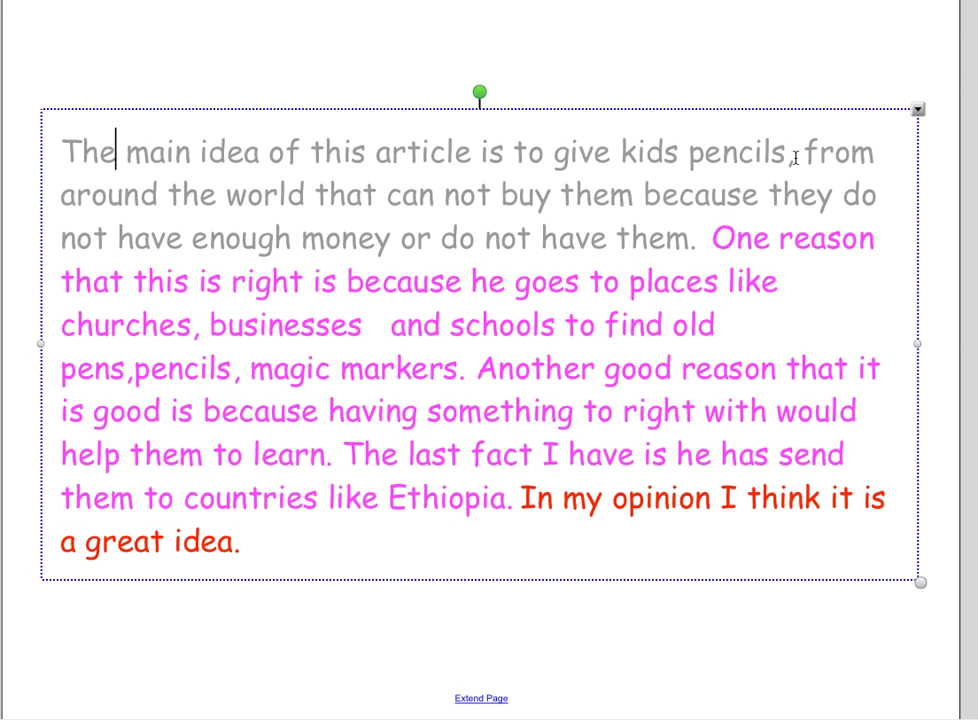
click(680, 155)
text(frome a)
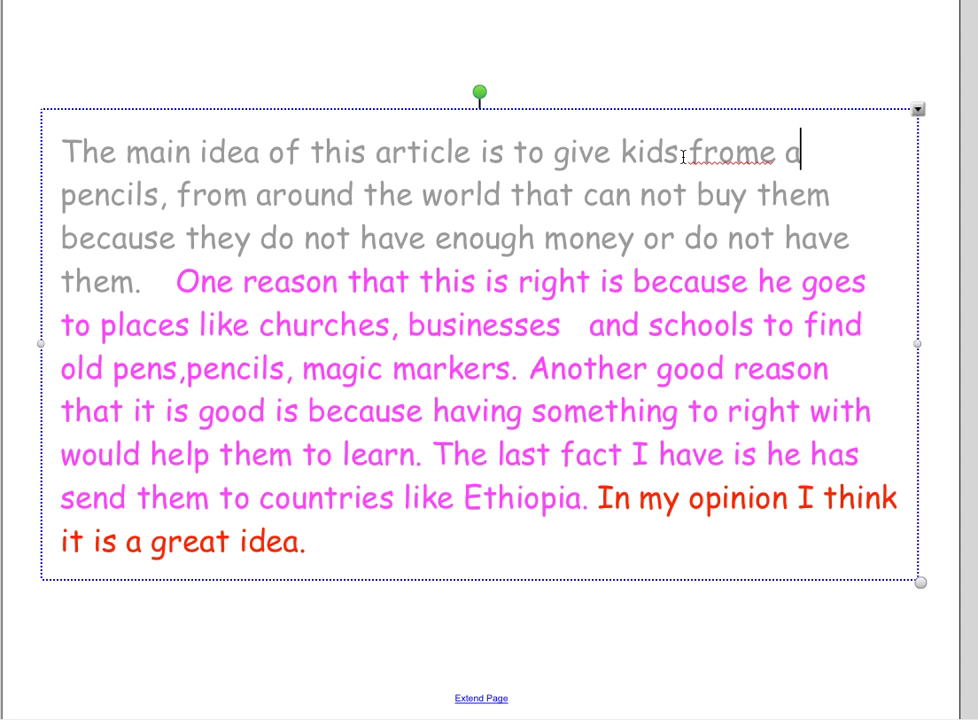
key(BackSpace)
text(around the wo)
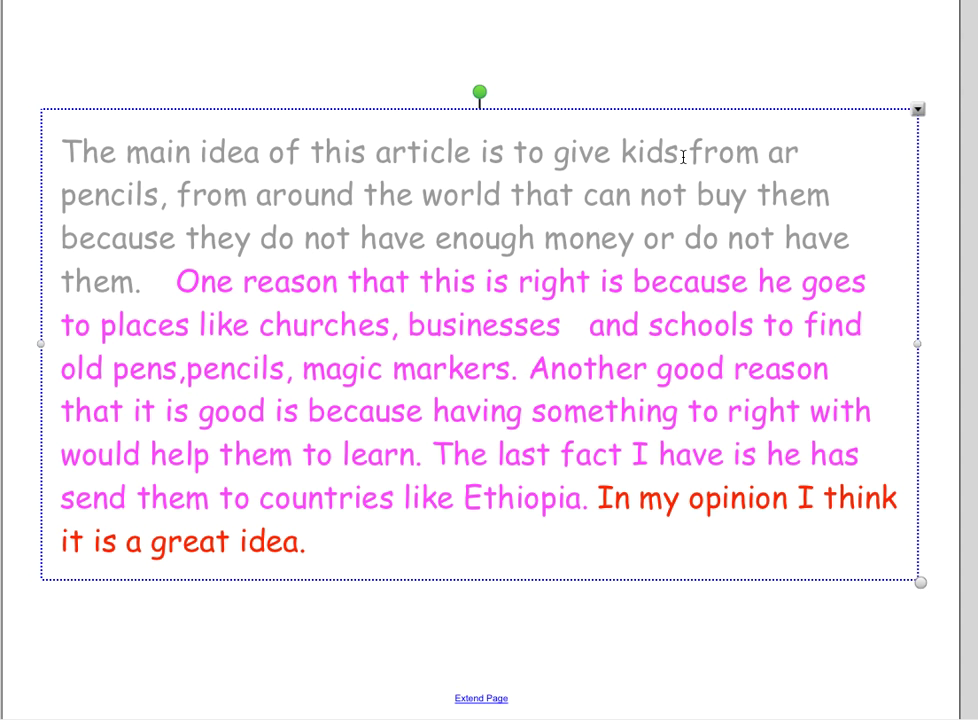
text(rk)
key(BackSpace)
text(ld)
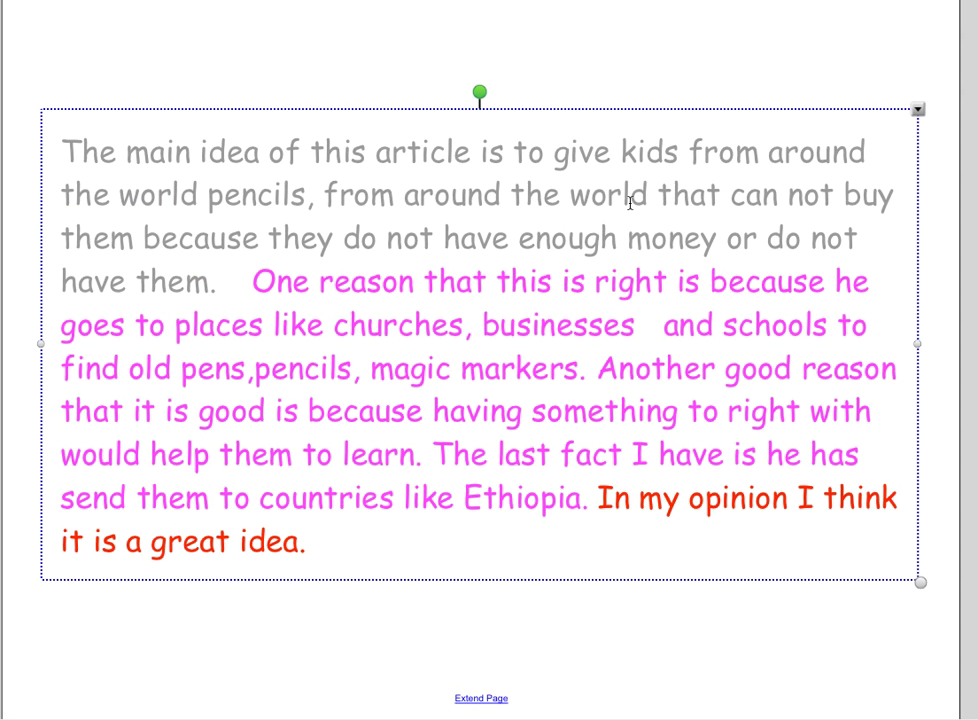
drag(649, 198, 323, 207)
key(BackSpace)
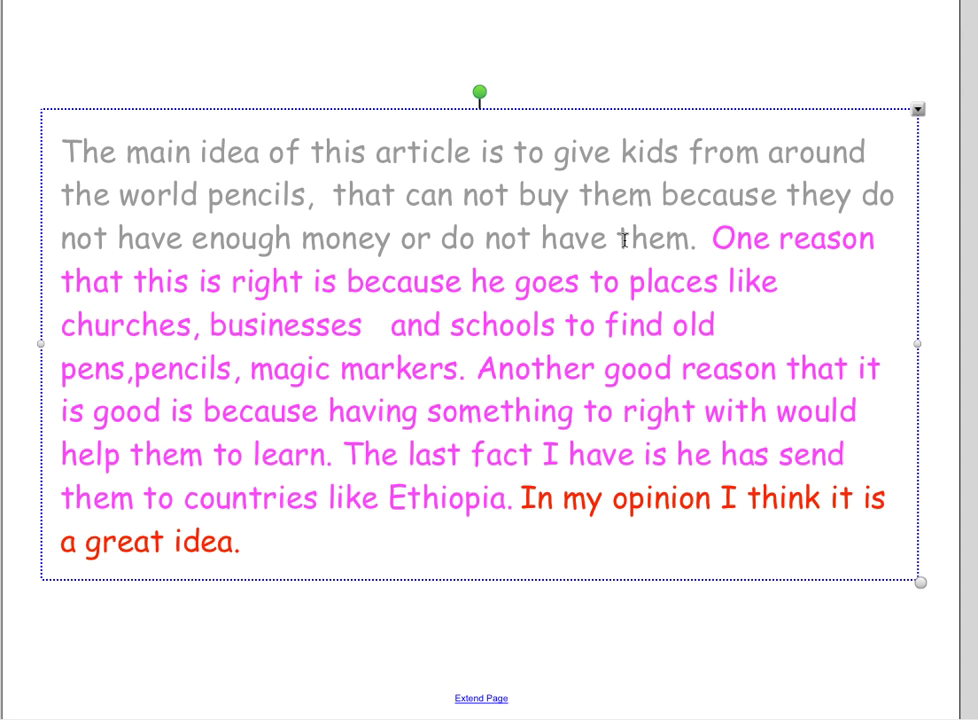
Delete 'or do not have them' and the opening 'One reason that this is right is because'
drag(690, 243, 403, 240)
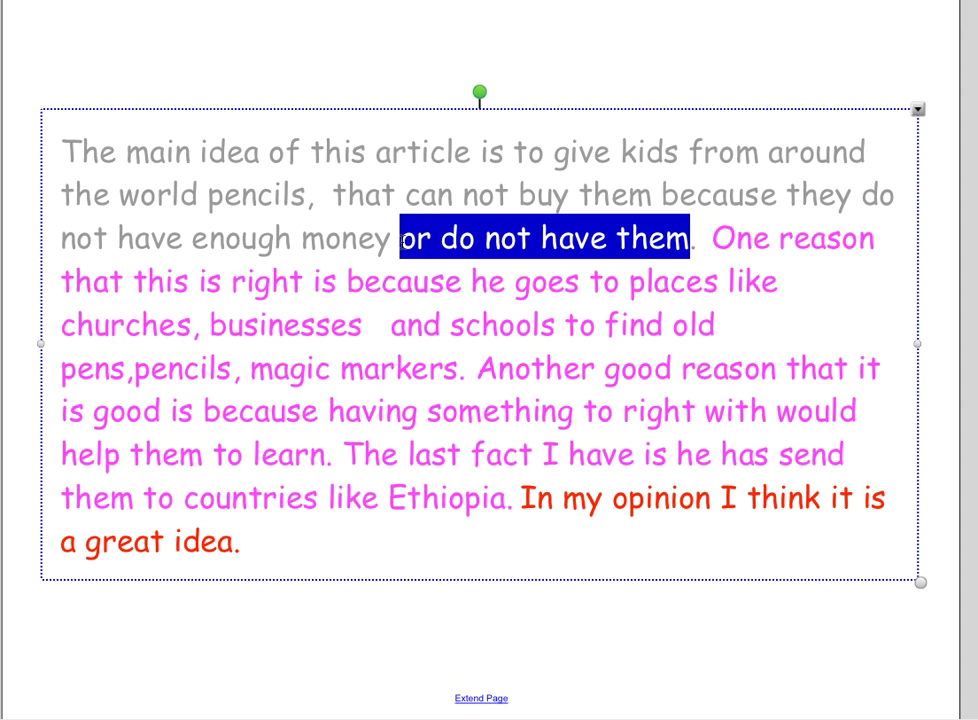
key(BackSpace)
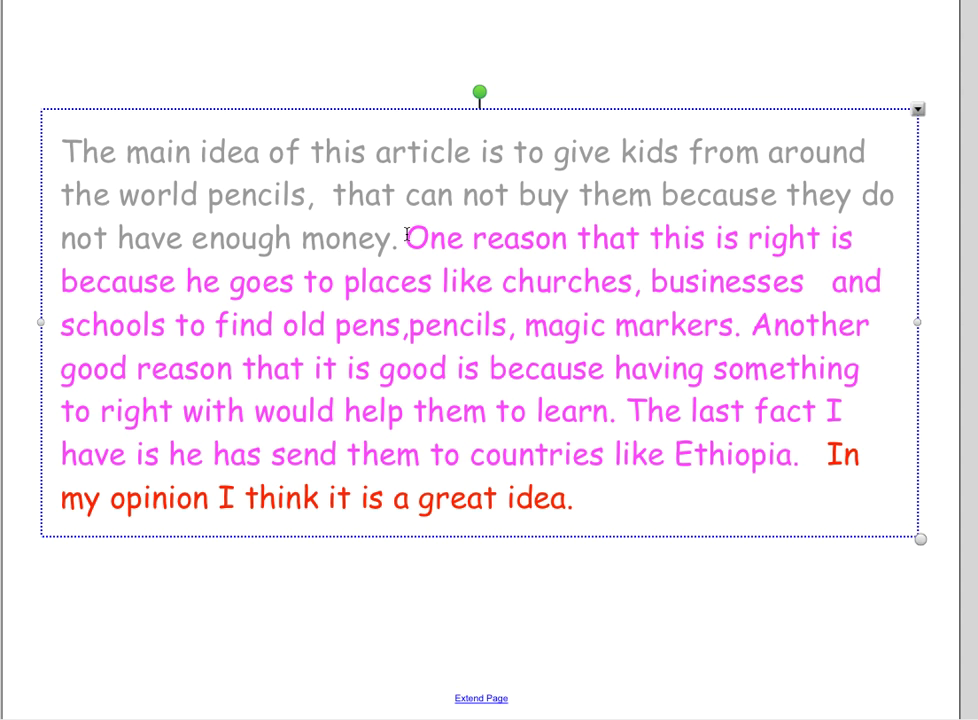
drag(406, 238, 178, 285)
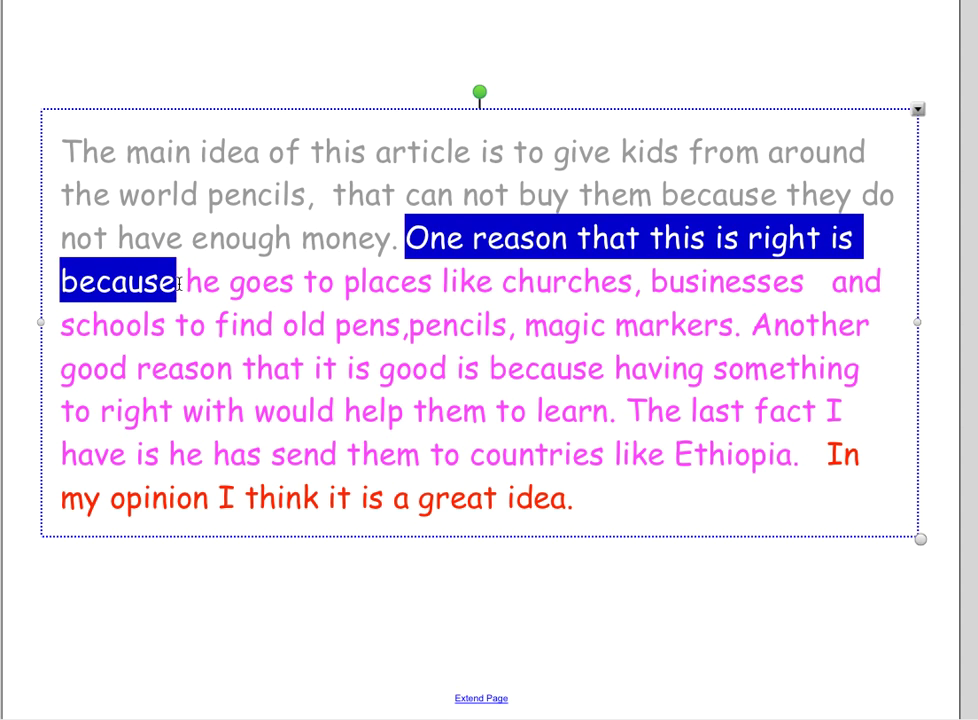
key(BackSpace)
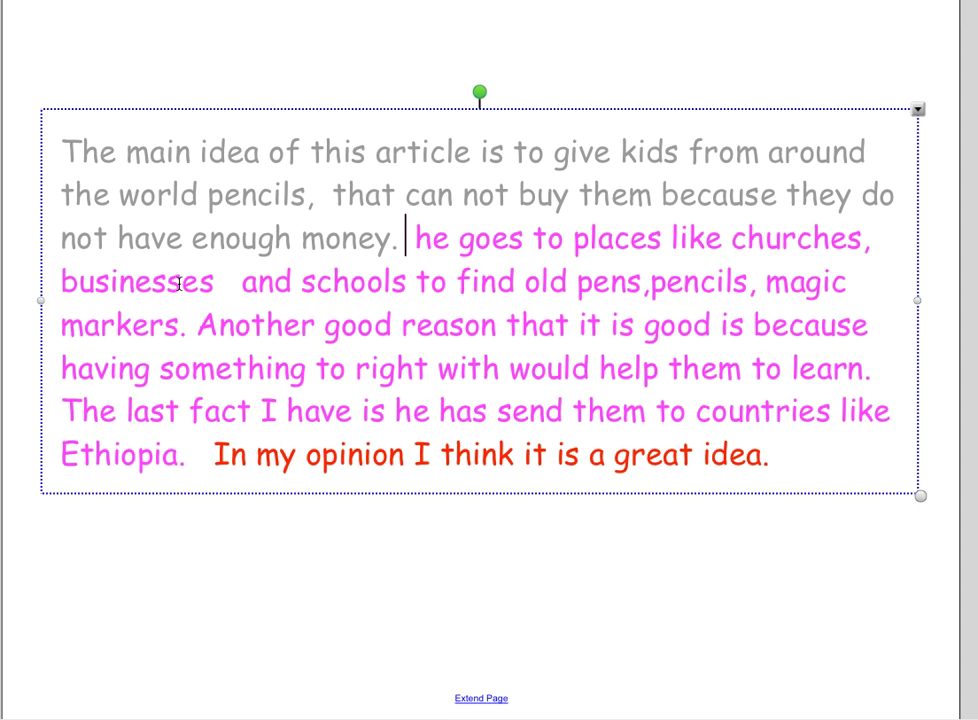
Replace 'he' with the subject's name and fix the spacing around 'and' and 'pens, pencils'
double_click(425, 237)
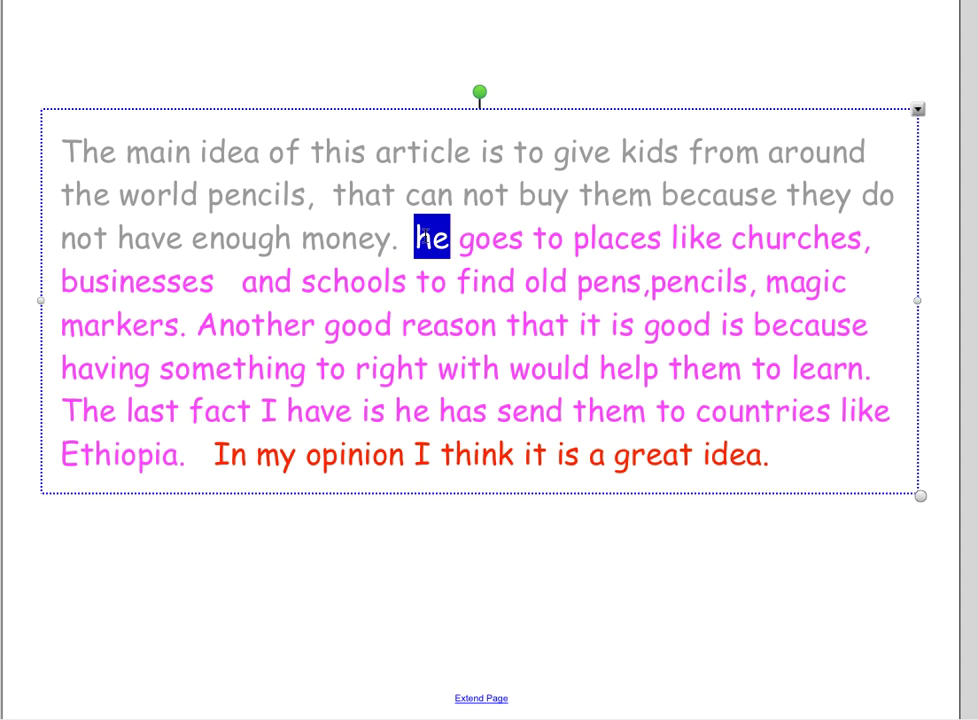
text(Kyle)
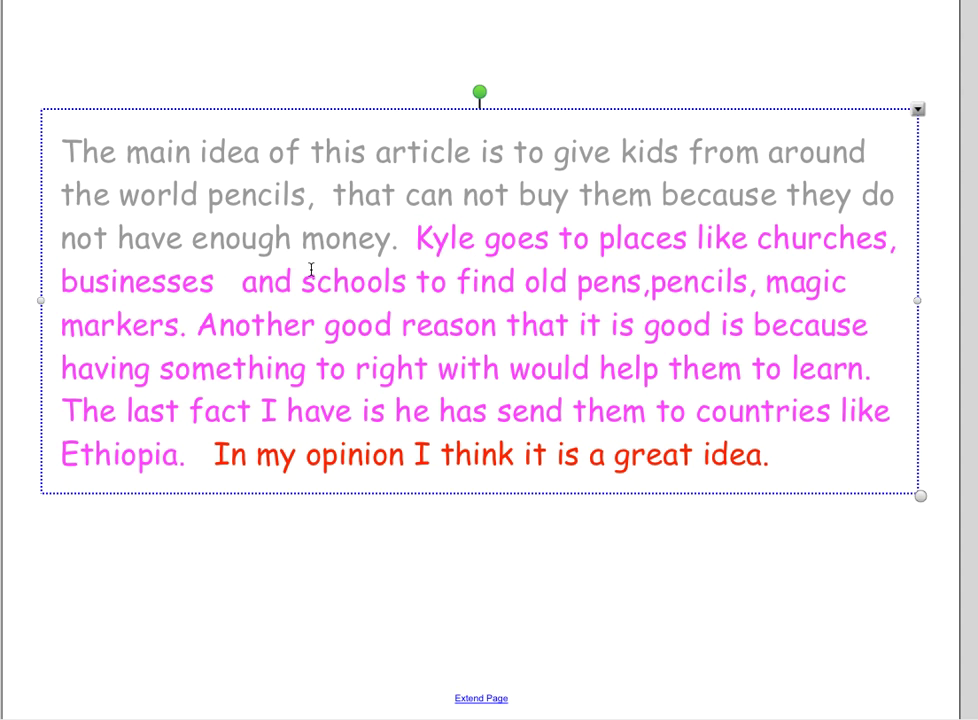
click(249, 284)
key(BackSpace)
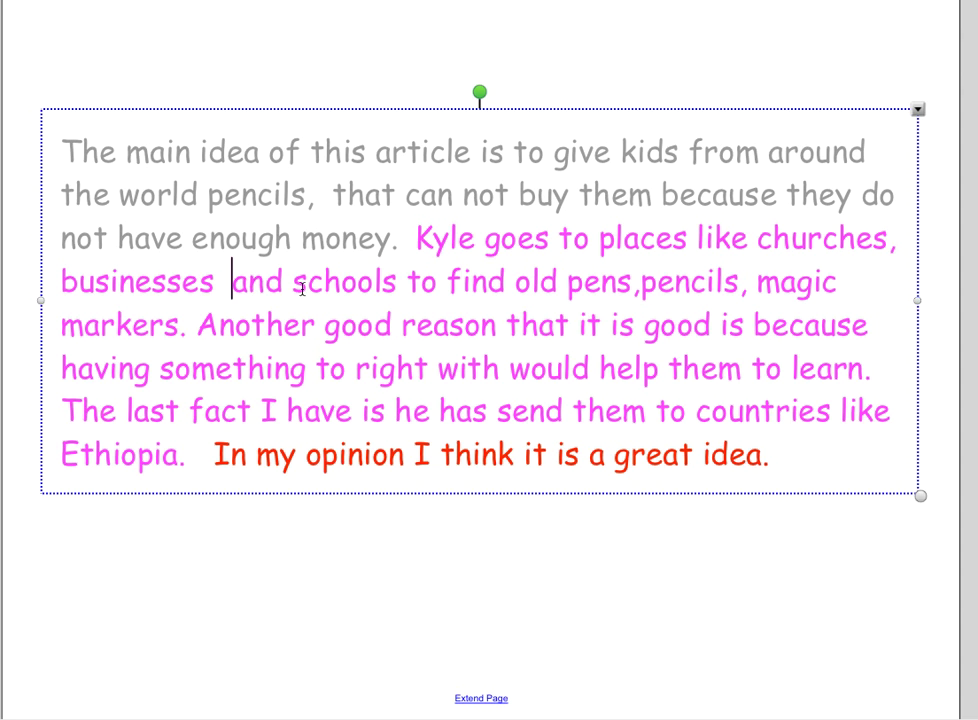
click(639, 286)
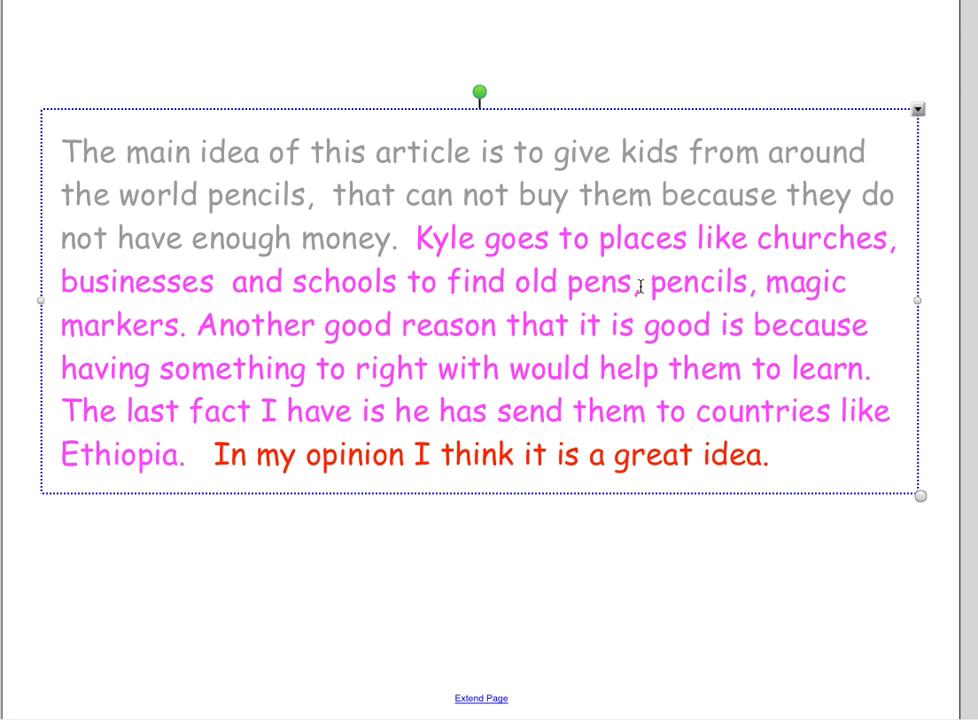
Delete 'Another good reason that it is good is because' and capitalize 'having' to 'Having'
click(197, 325)
drag(197, 325, 643, 334)
click(643, 334)
key(BackSpace)
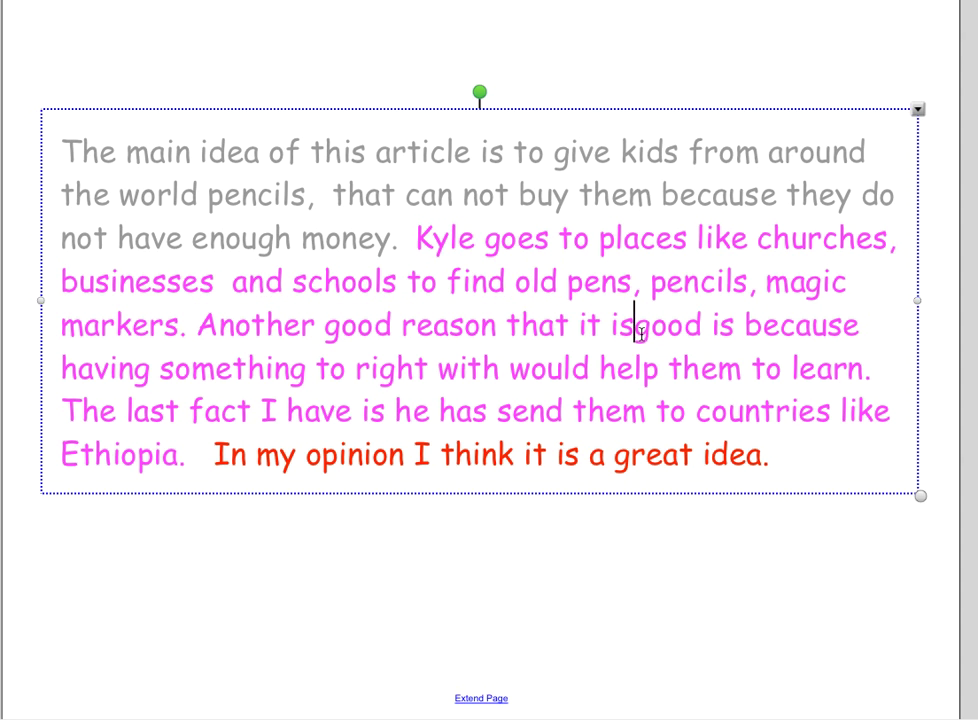
key(BackSpace)
key(BackSpace)
key(BackSpace)
key(BackSpace)
key(BackSpace)
key(BackSpace)
key(BackSpace)
key(BackSpace)
key(BackSpace)
key(BackSpace)
key(BackSpace)
key(BackSpace)
key(BackSpace)
key(BackSpace)
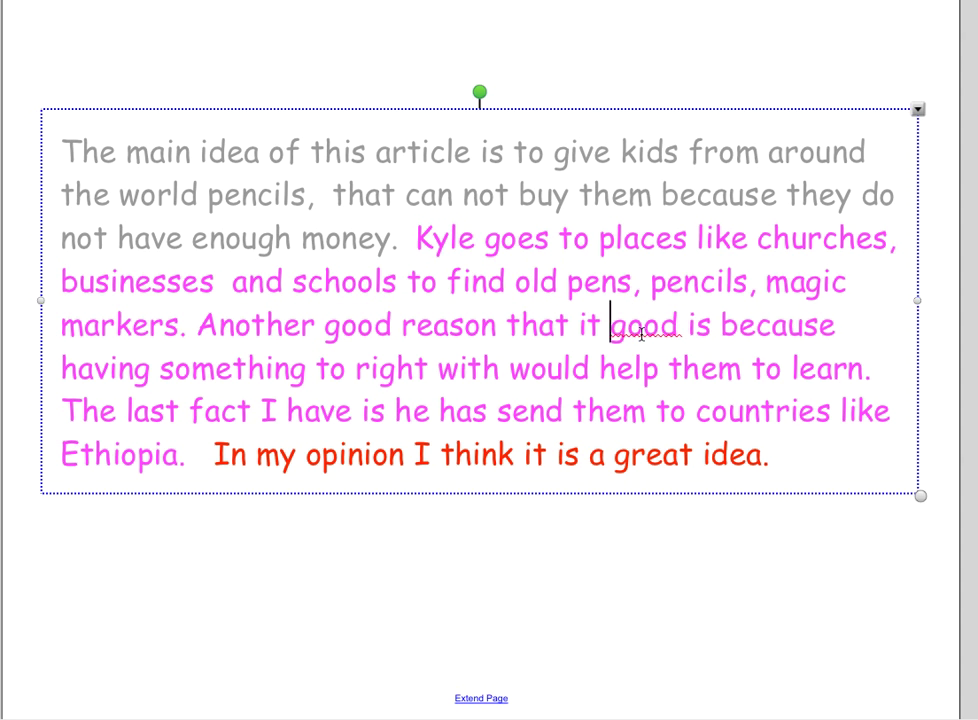
key(BackSpace)
key(BackSpace)
key(BackSpace)
key(BackSpace)
key(BackSpace)
key(BackSpace)
key(BackSpace)
key(BackSpace)
key(BackSpace)
key(BackSpace)
key(BackSpace)
key(BackSpace)
key(BackSpace)
key(BackSpace)
key(BackSpace)
key(BackSpace)
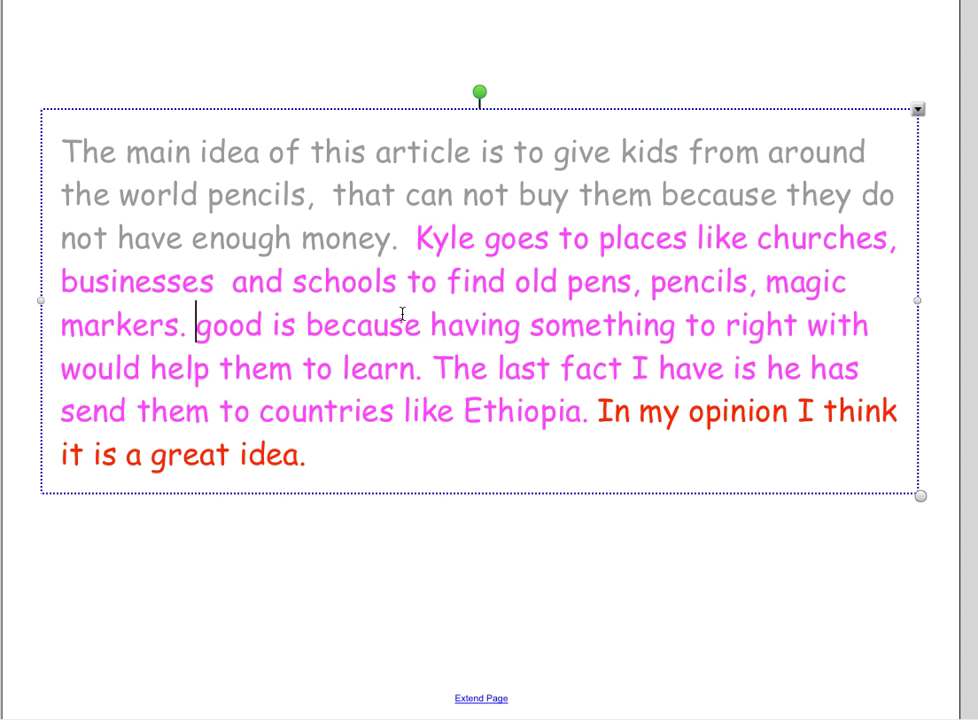
drag(428, 329, 196, 326)
key(BackSpace)
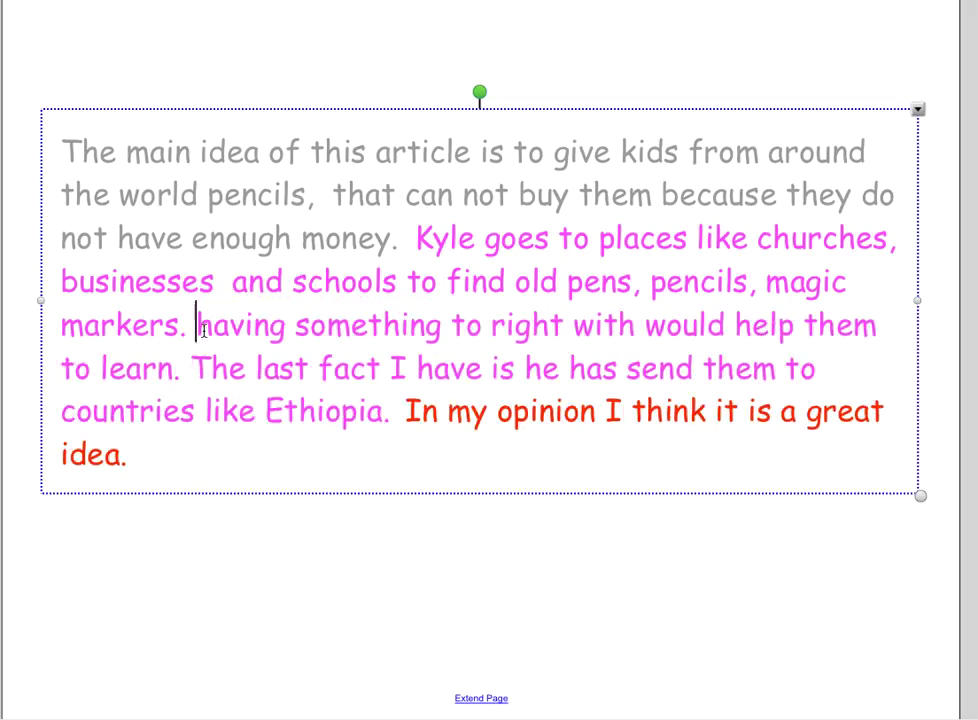
key(Right)
key(BackSpace)
text(H)
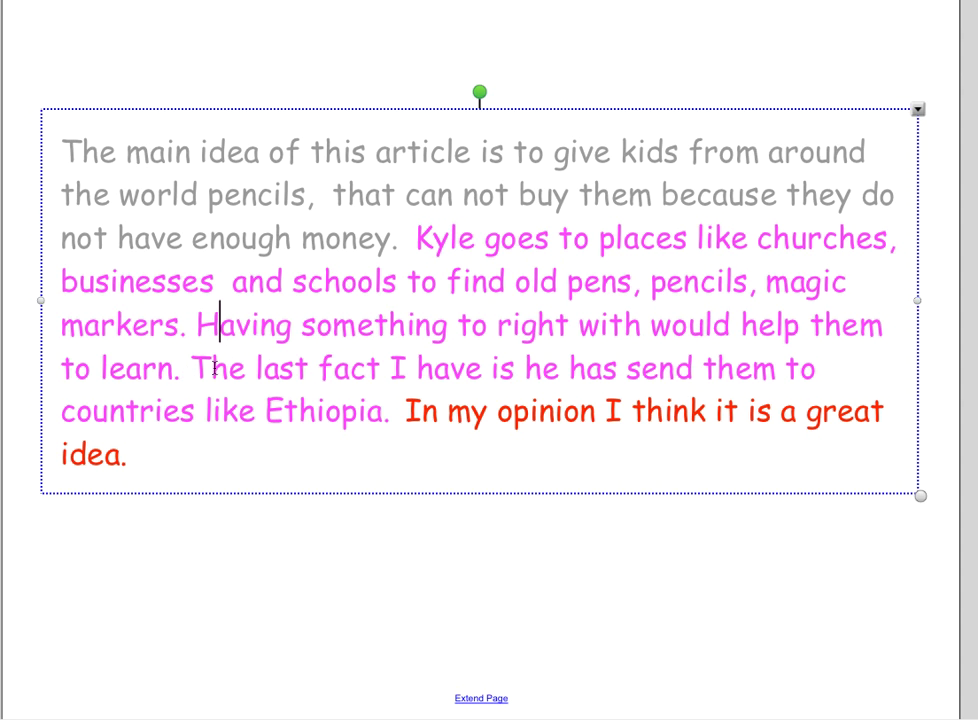
Change 'right' to 'write' and replace 'them' with 'kids from other countries' in the learning sentence
double_click(522, 325)
text(write)
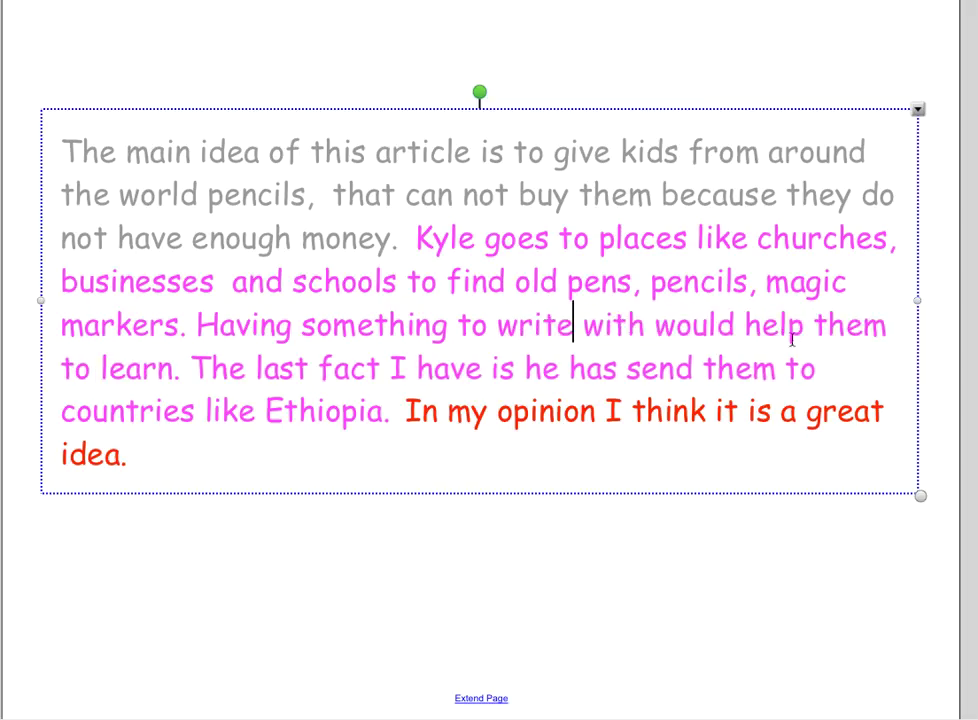
click(832, 326)
double_click(834, 327)
text(thes)
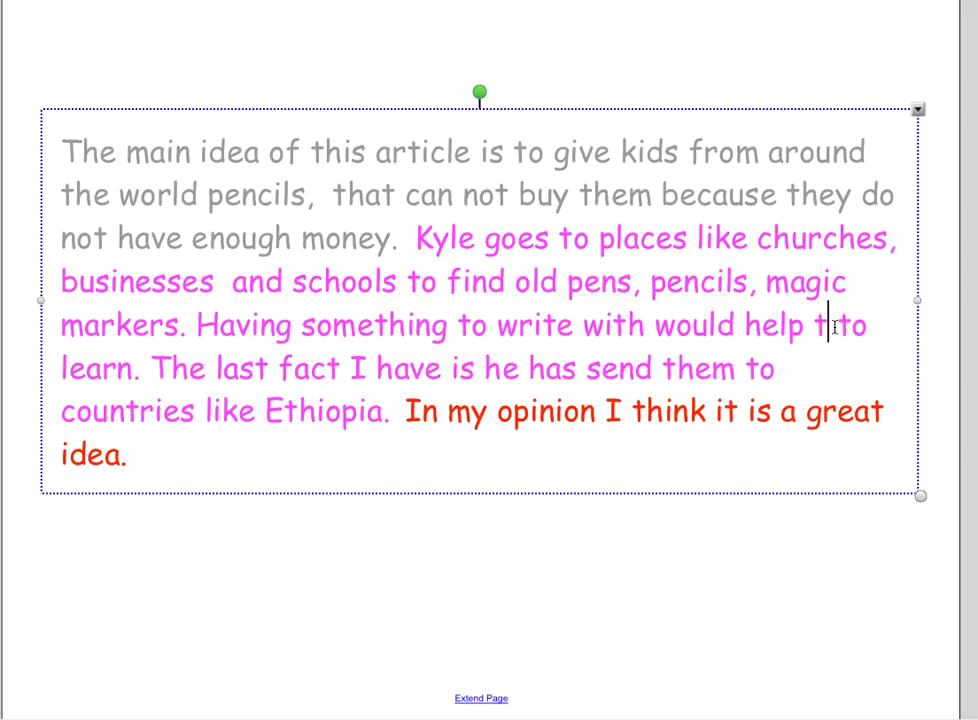
text(e)
key(BackSpace)
key(BackSpace)
key(BackSpace)
key(BackSpace)
key(BackSpace)
text(kids from )
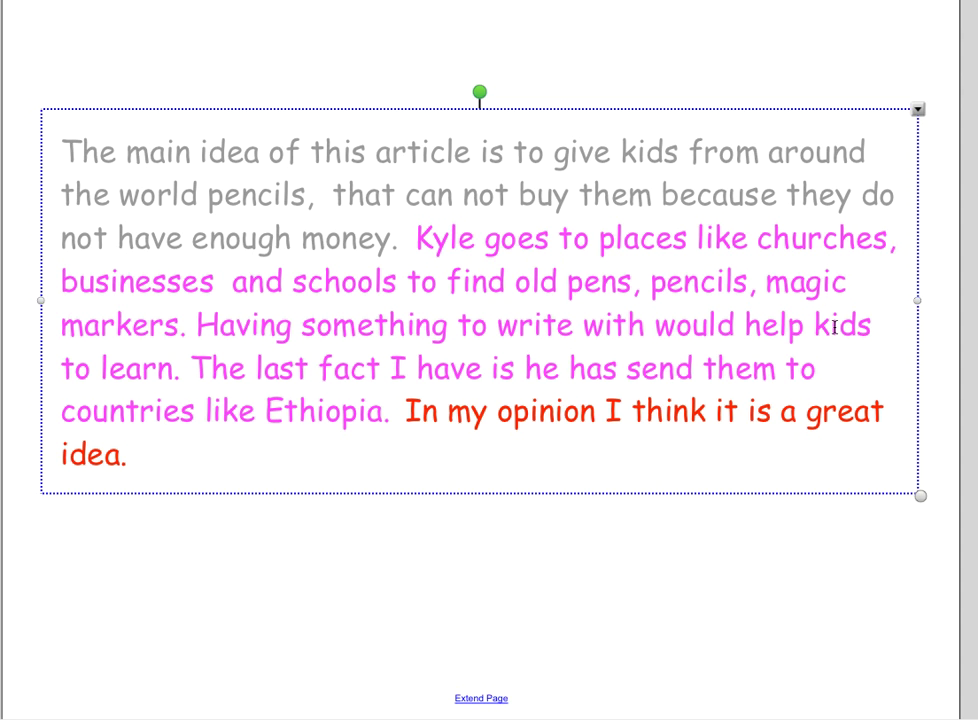
text(other count)
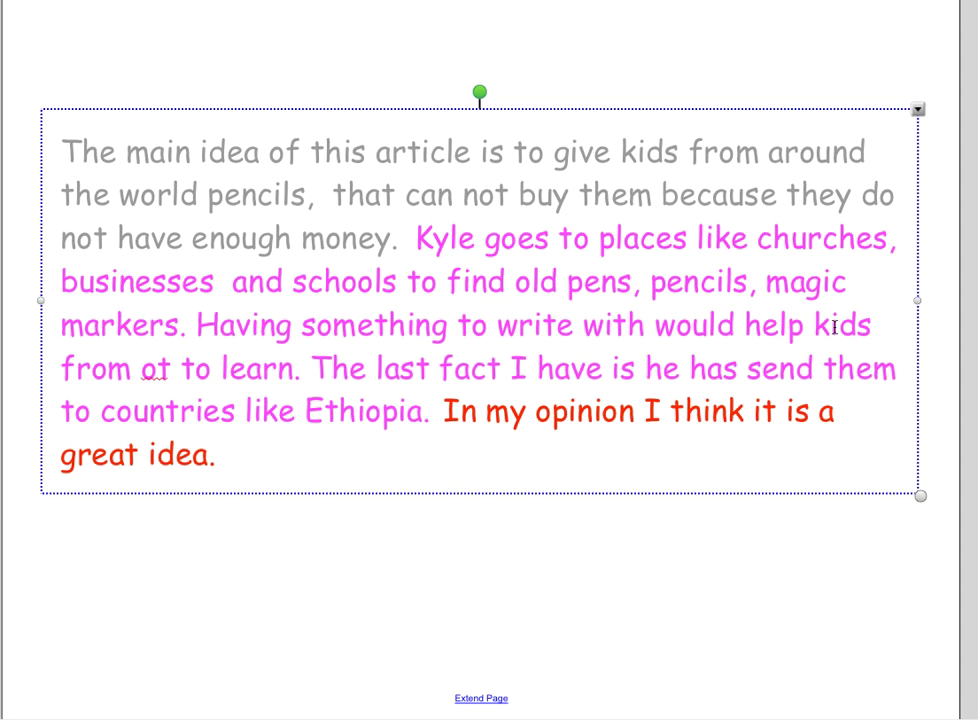
text(ries)
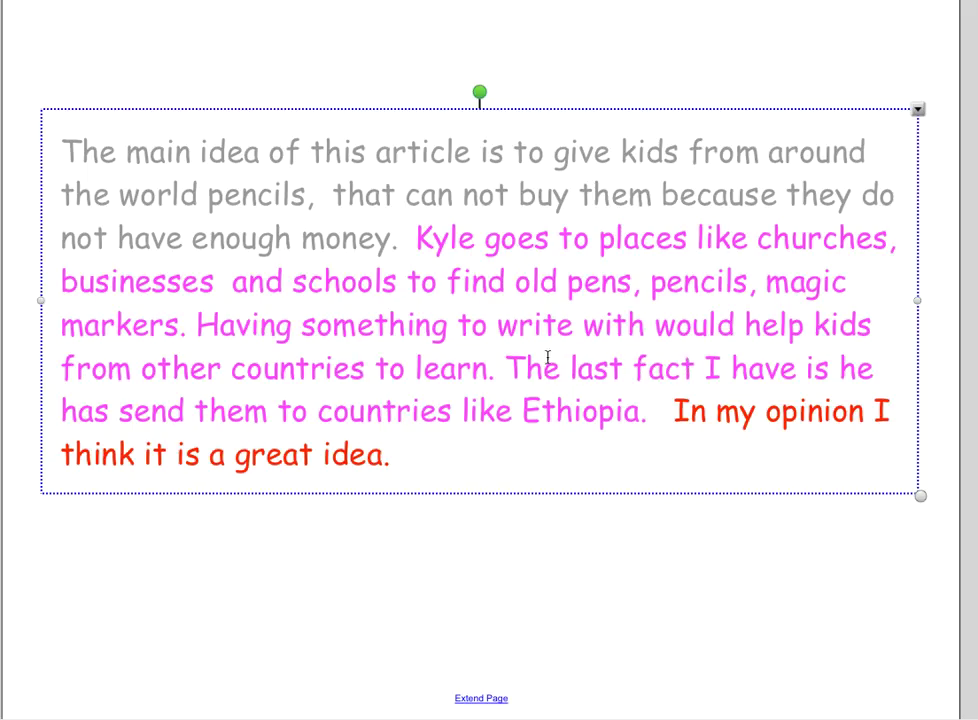
Delete 'The last fact I have is', put the subject's name in place of 'he', and change 'send' to 'sent'
drag(509, 368, 832, 370)
key(BackSpace)
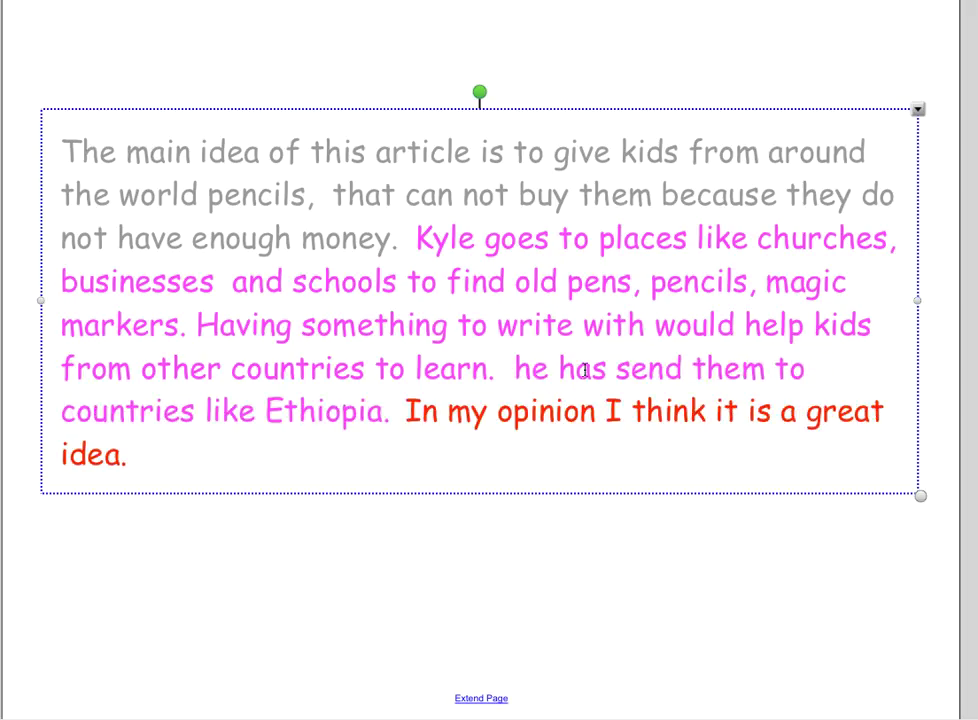
double_click(531, 368)
text(Kyle)
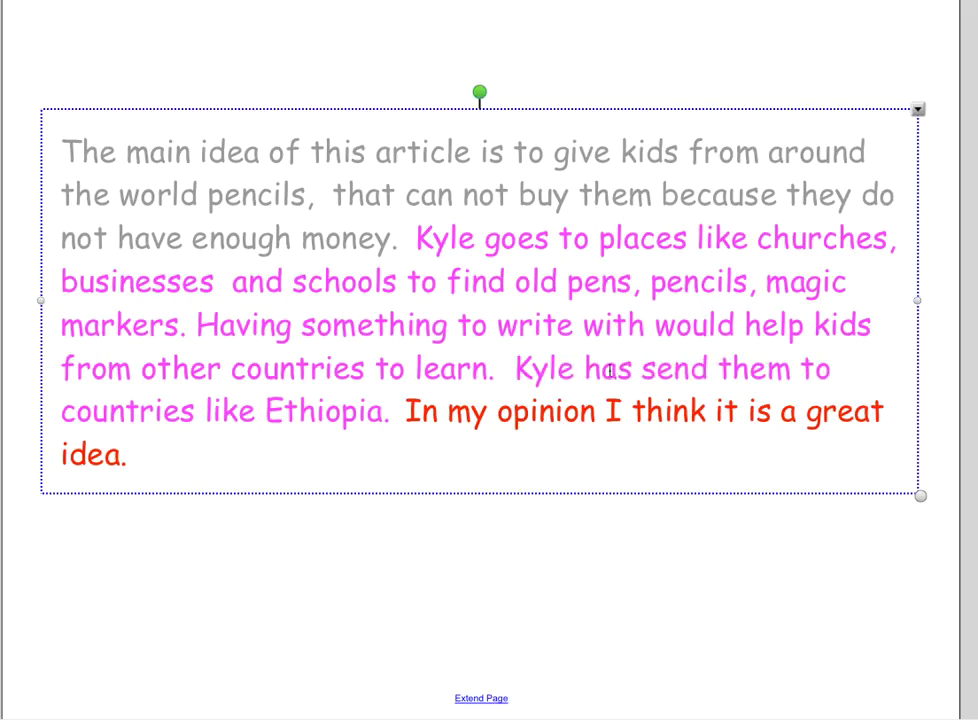
double_click(659, 371)
text(sent)
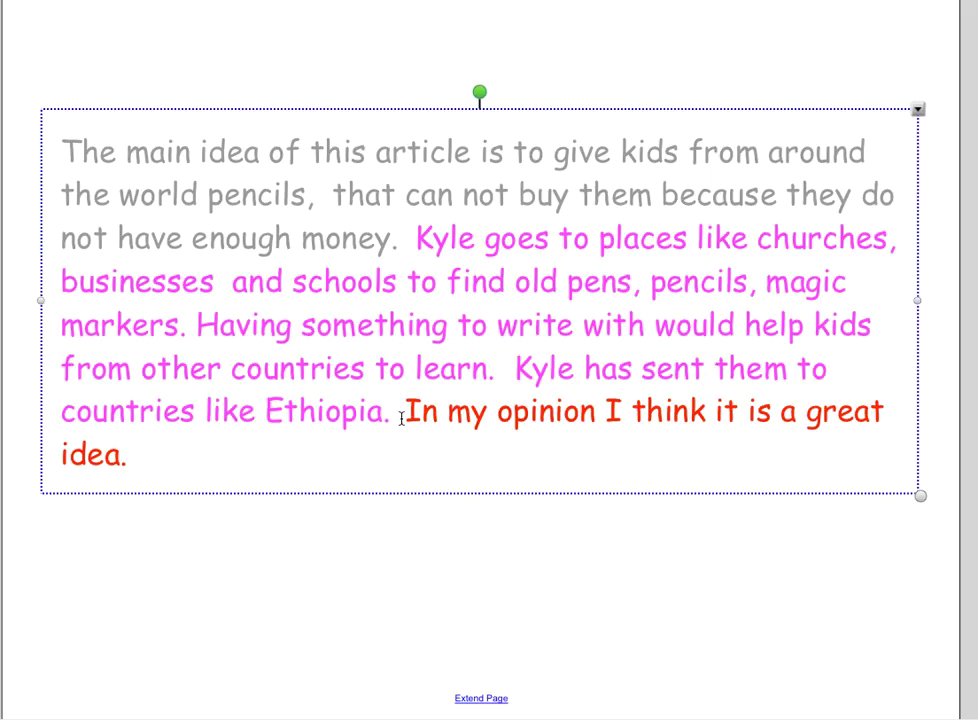
Add 'and' after 'pencils,' and append 'Why?' after the closing 'great idea.' sentence
click(766, 283)
text(and)
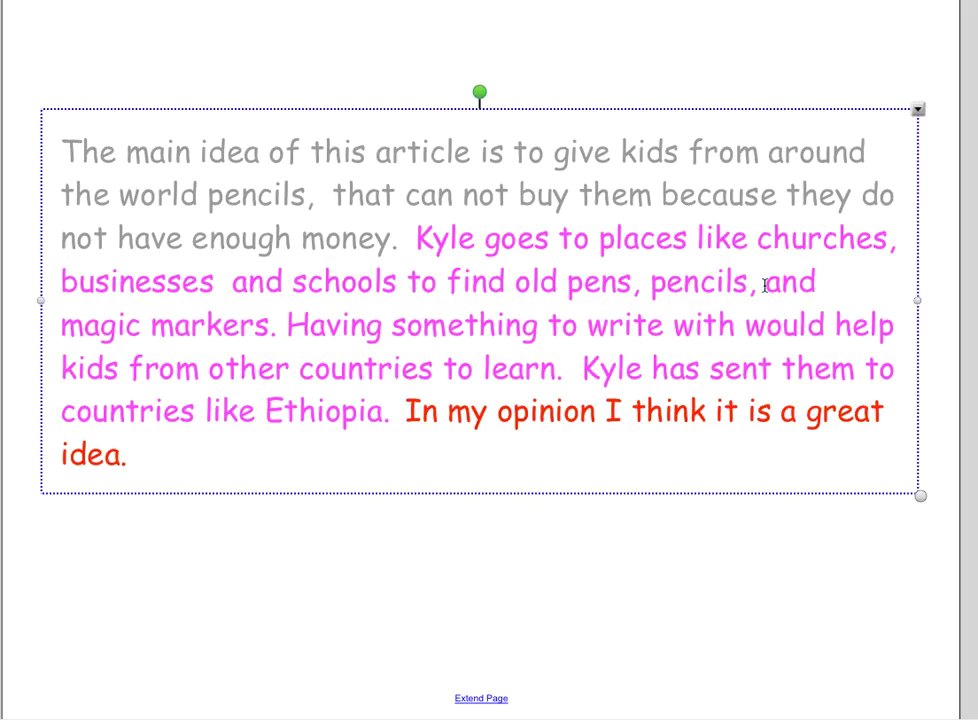
click(325, 454)
text(Why?)
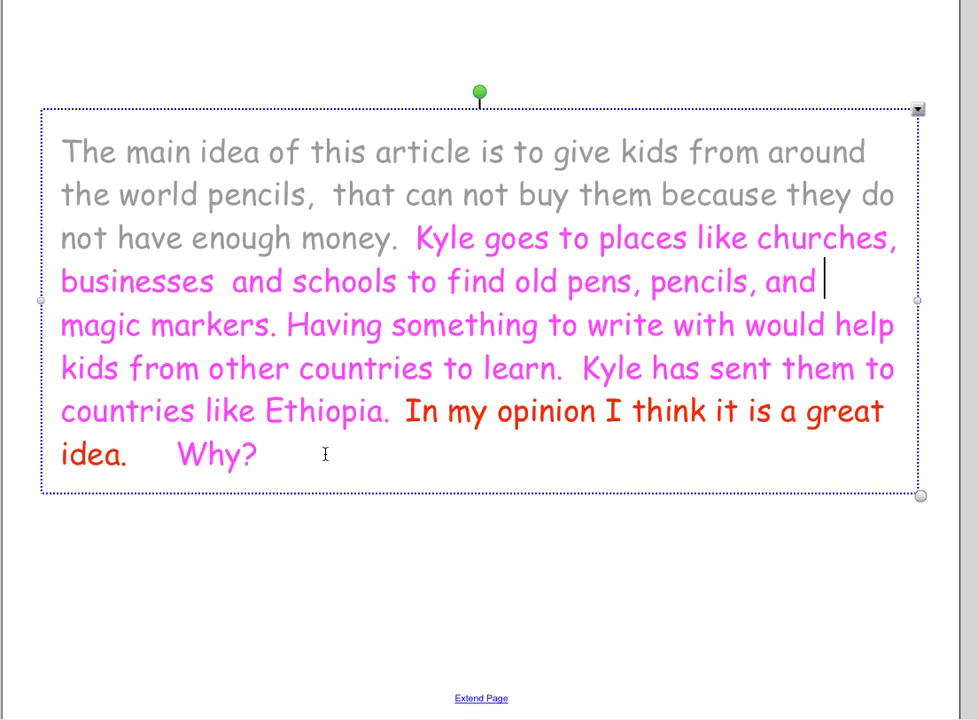
click(248, 600)
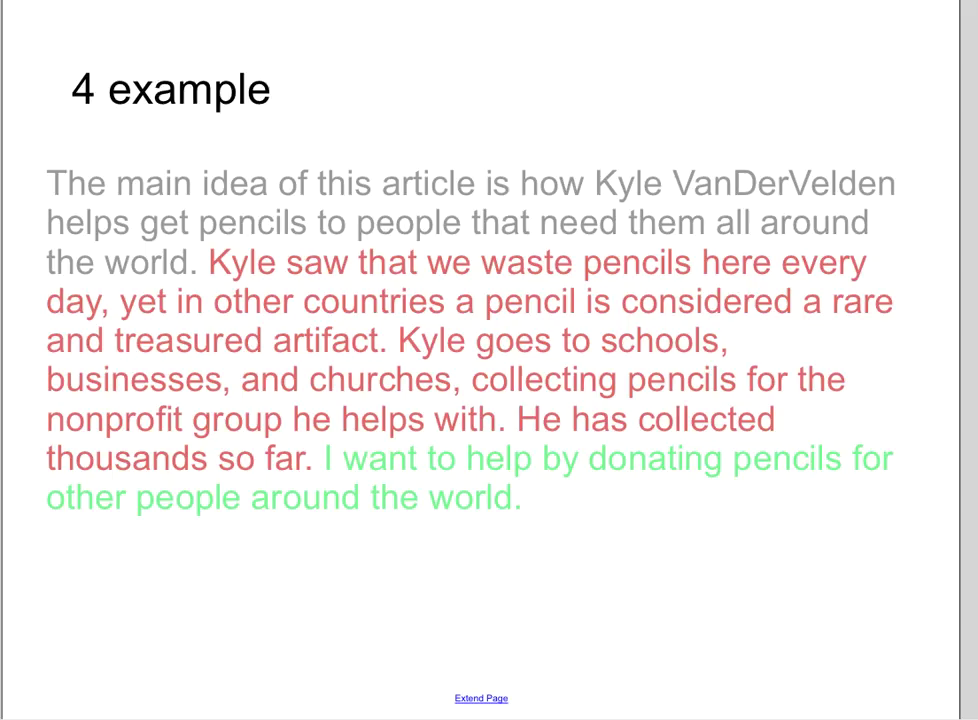
Open the context menu near the bottom of the '4 example' model paragraph page
right_click(427, 719)
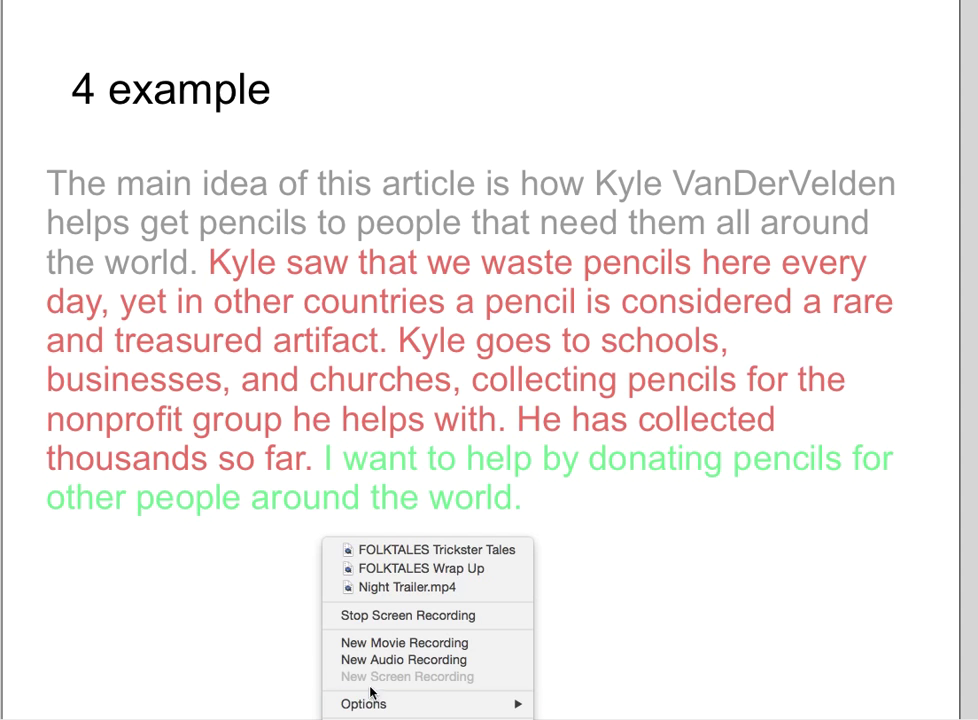